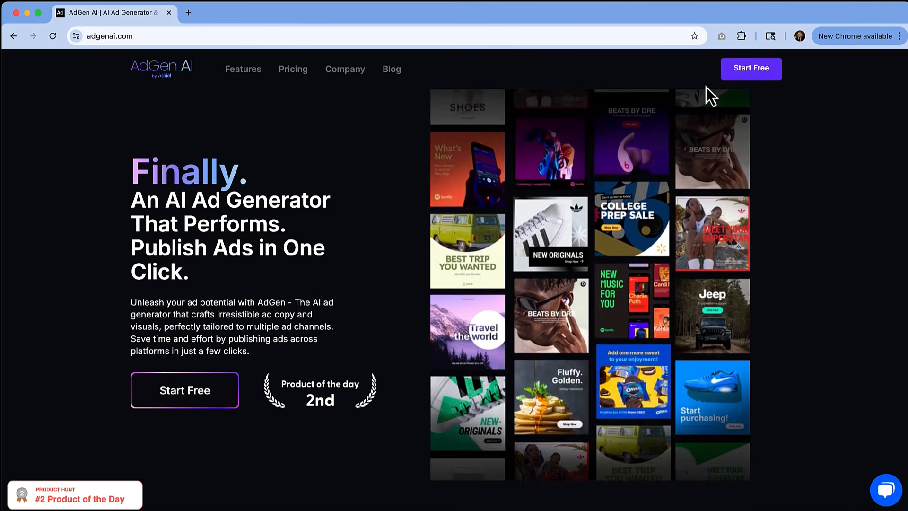
Step: Start an AdGen AI project and analyze the Rose Quartz Moon Gemstone bracelet's product page on moonchildshop.com
click(758, 76)
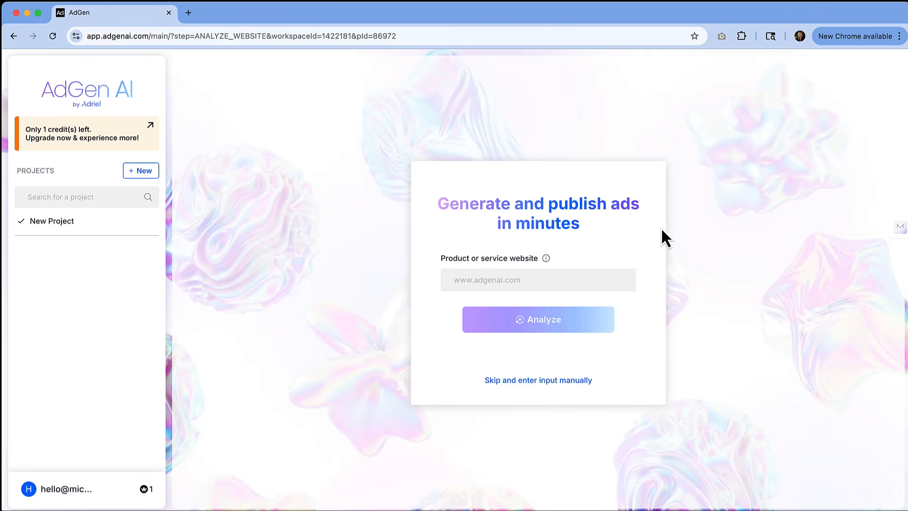
click(496, 278)
key(super+v)
click(588, 325)
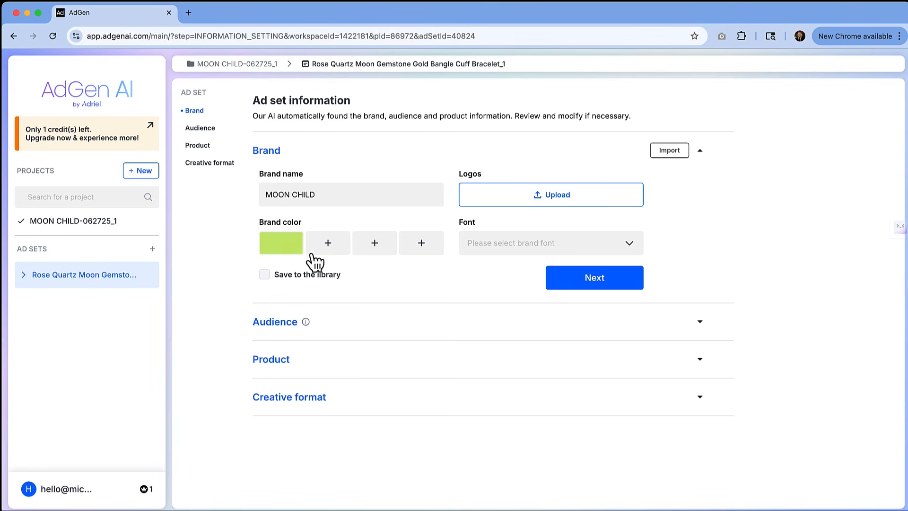
Step: Set the brand colors to purple and magenta D714C3, with the bracelet logo and Josefin Sans font, and accept the suggested audience
click(330, 244)
click(402, 383)
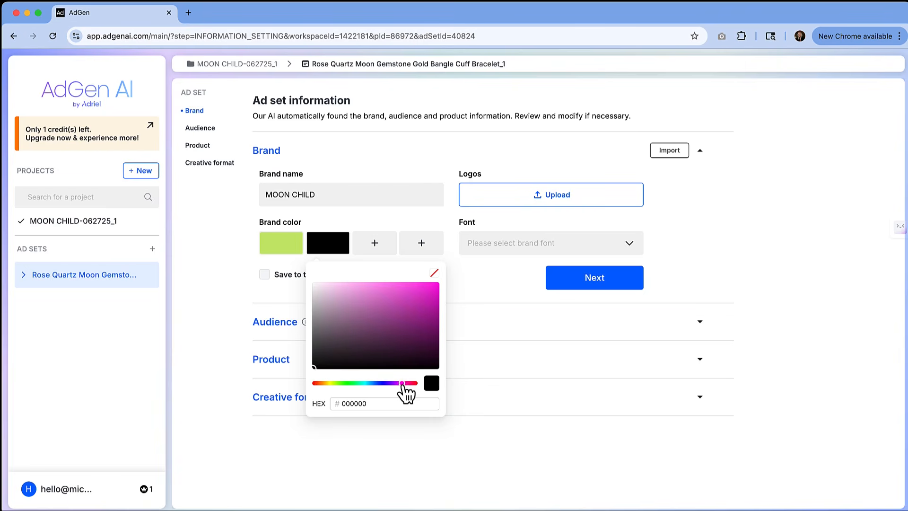
click(427, 295)
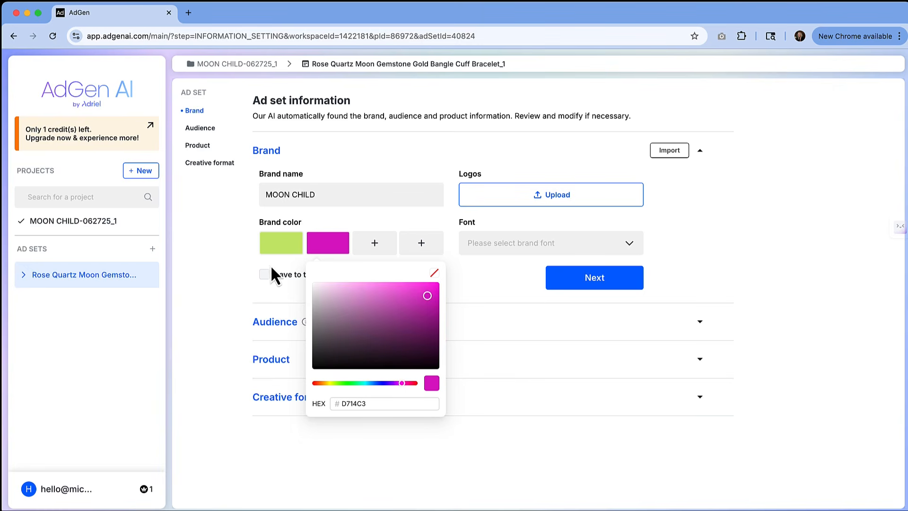
click(279, 248)
click(346, 383)
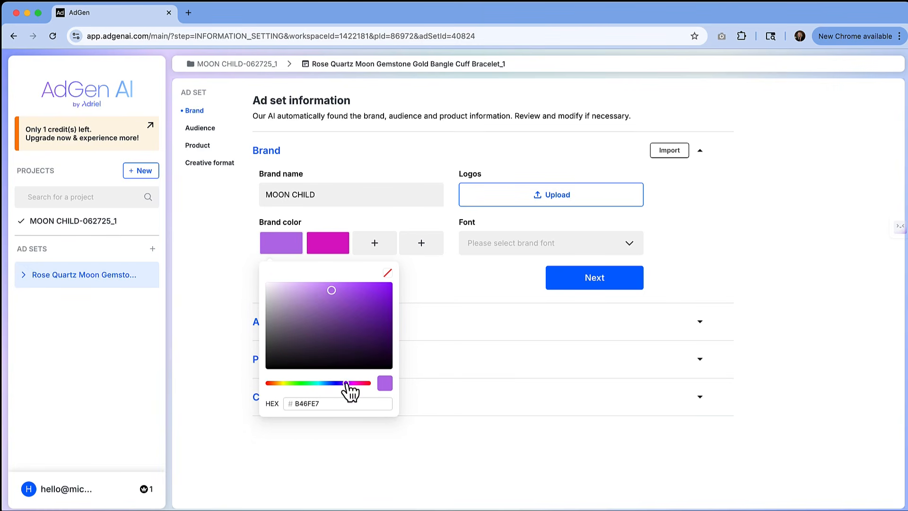
click(382, 301)
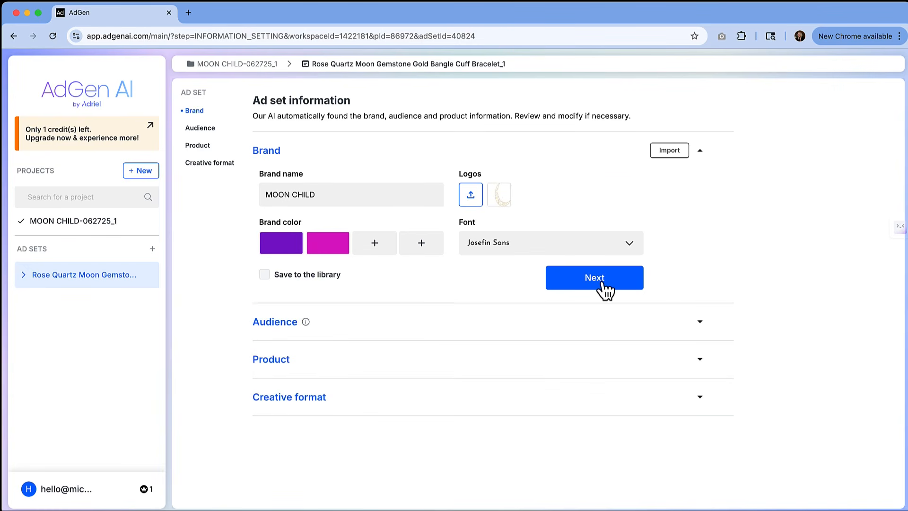
click(601, 284)
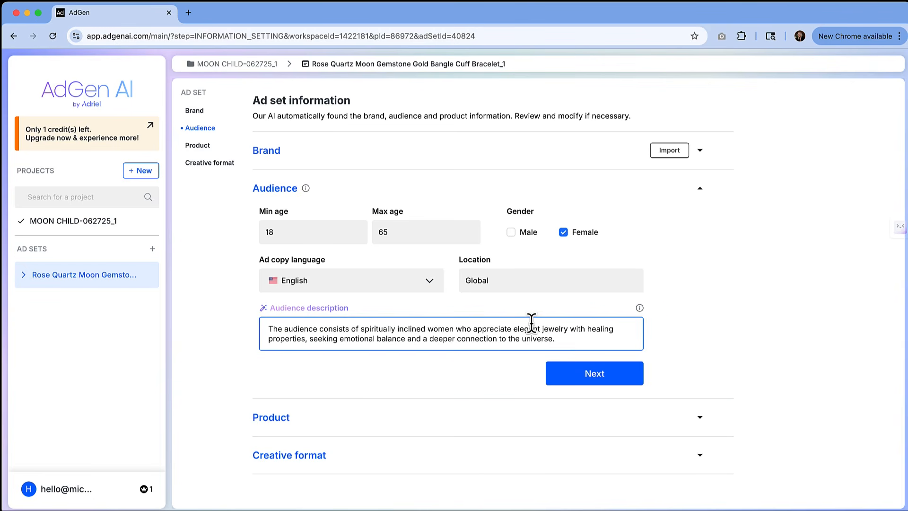
click(614, 375)
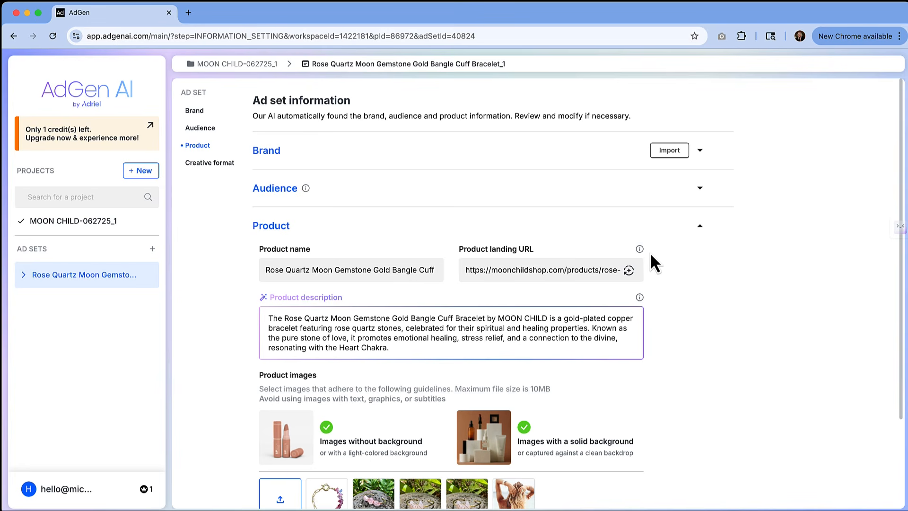
Step: Delete the first two product images and save the ad set with image creatives as its format
scroll(651, 254, down, 3)
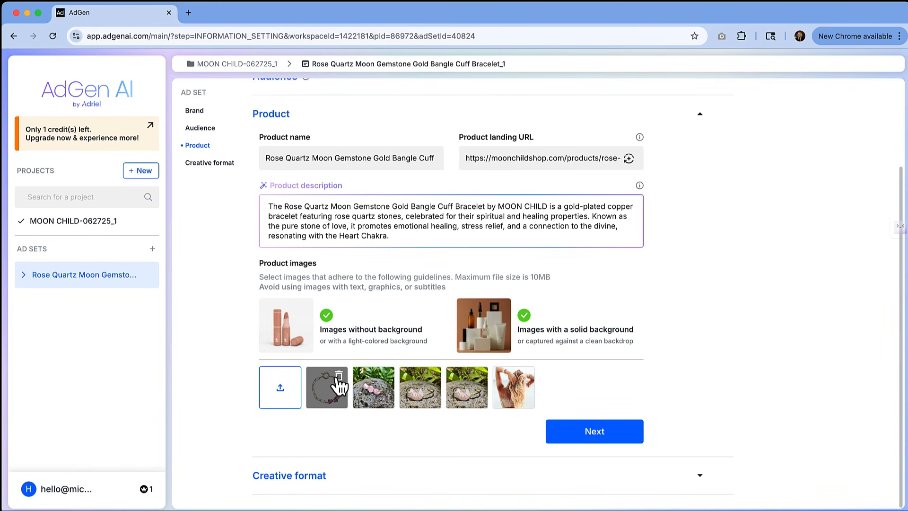
click(339, 377)
click(339, 376)
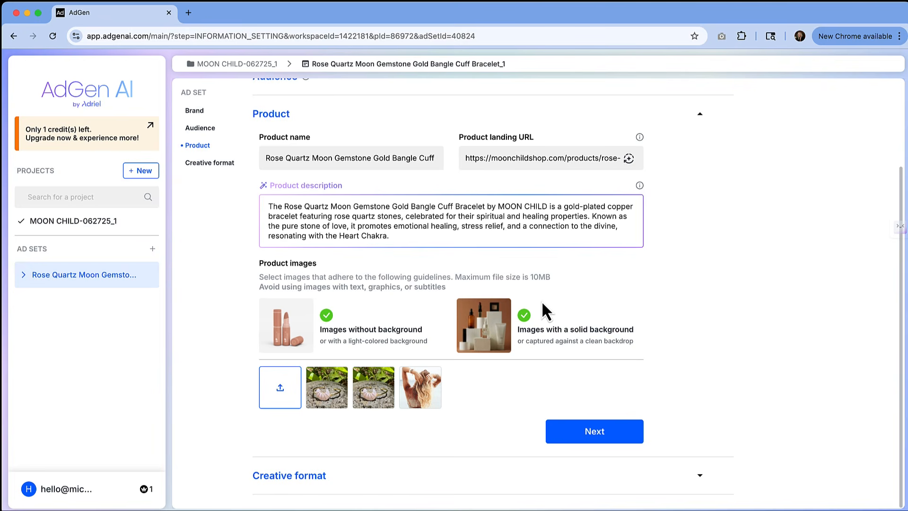
click(617, 429)
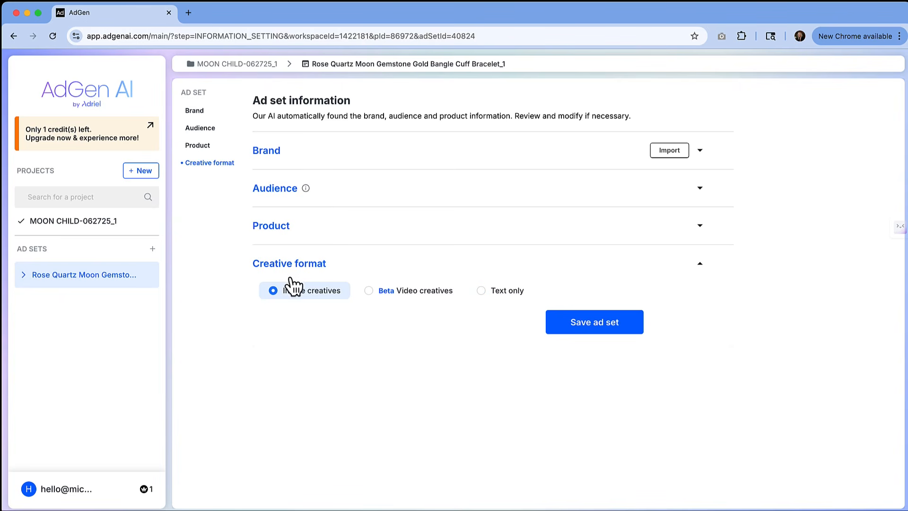
click(588, 327)
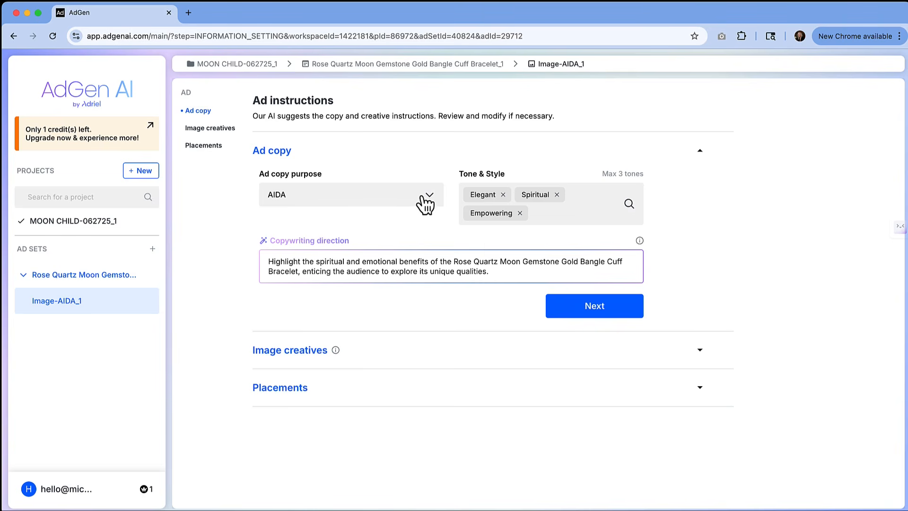
Step: Check the ad copy purpose options, keep AIDA, and accept the suggested ad copy and image creative instructions
mouse_move(369, 208)
click(280, 199)
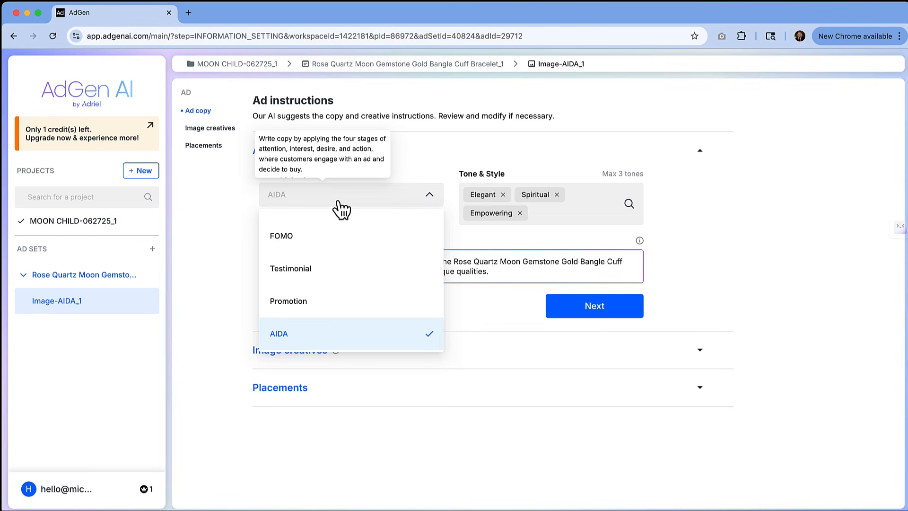
click(222, 285)
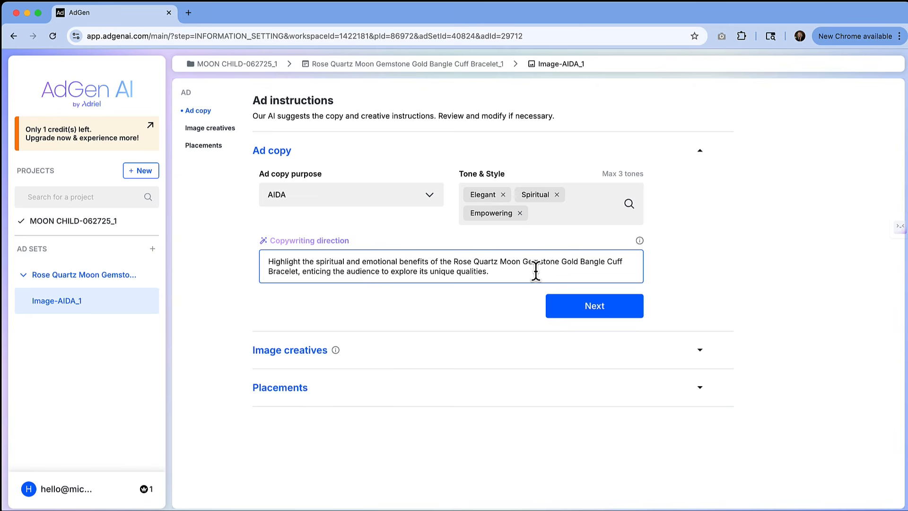
click(571, 316)
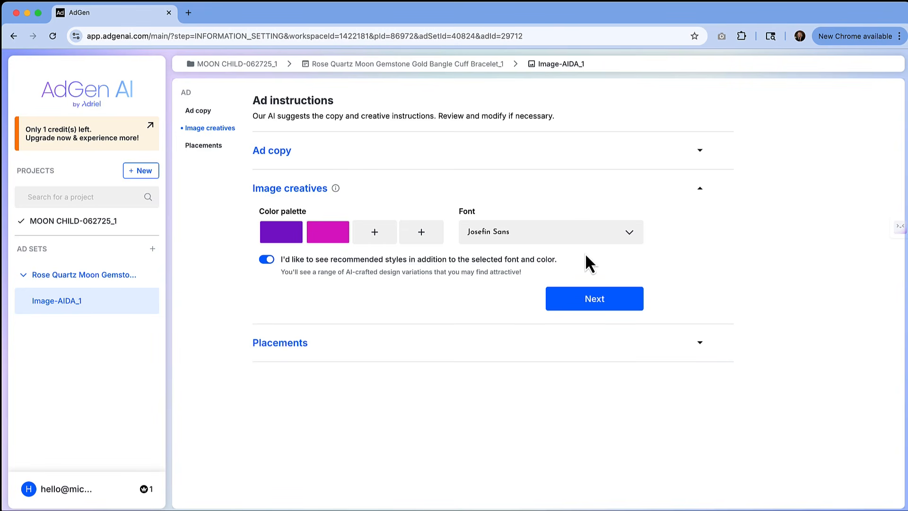
click(603, 294)
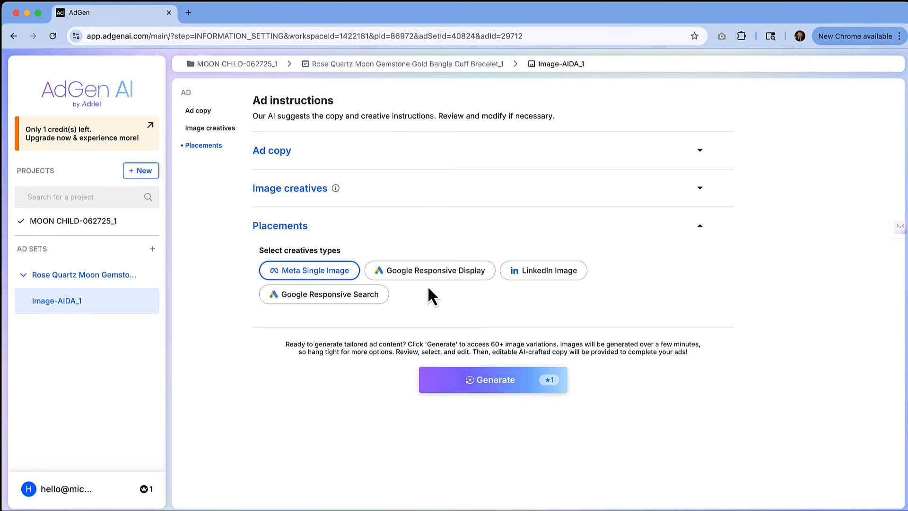
Step: Generate the ad creatives with Meta Single Image as the only placement
click(394, 271)
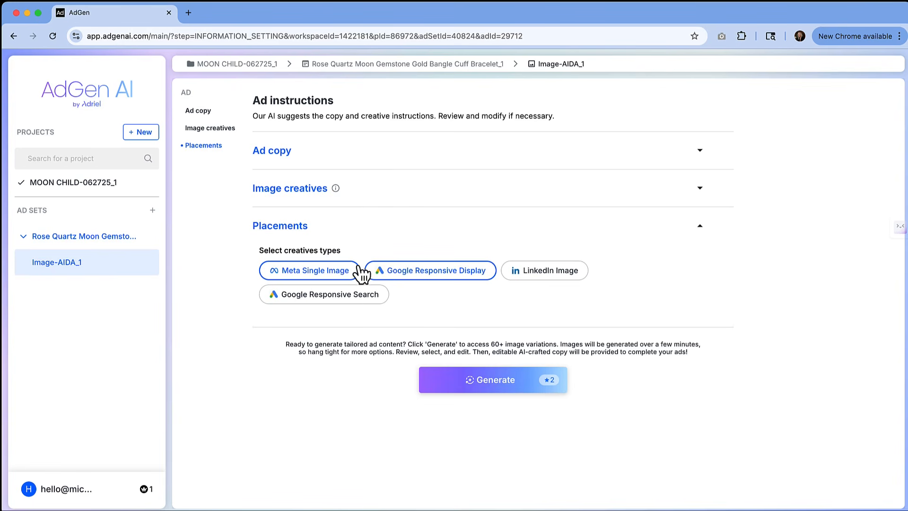
click(408, 275)
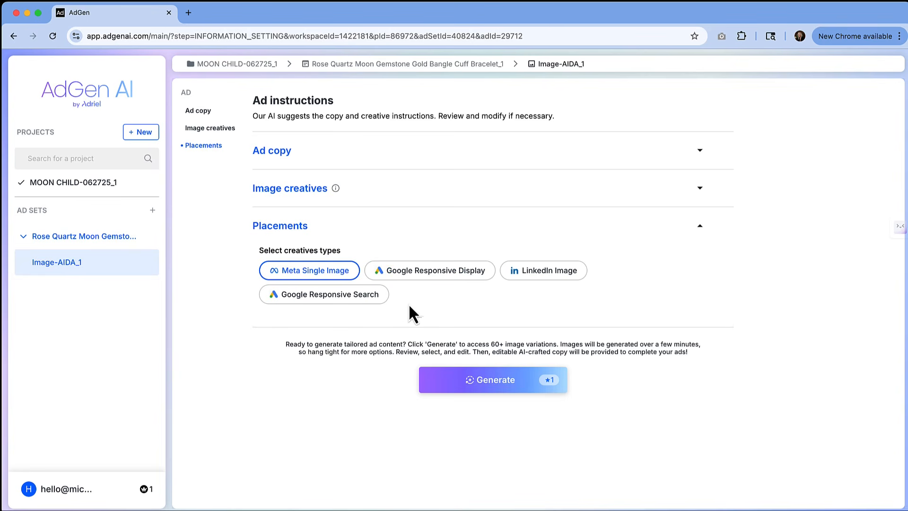
click(530, 391)
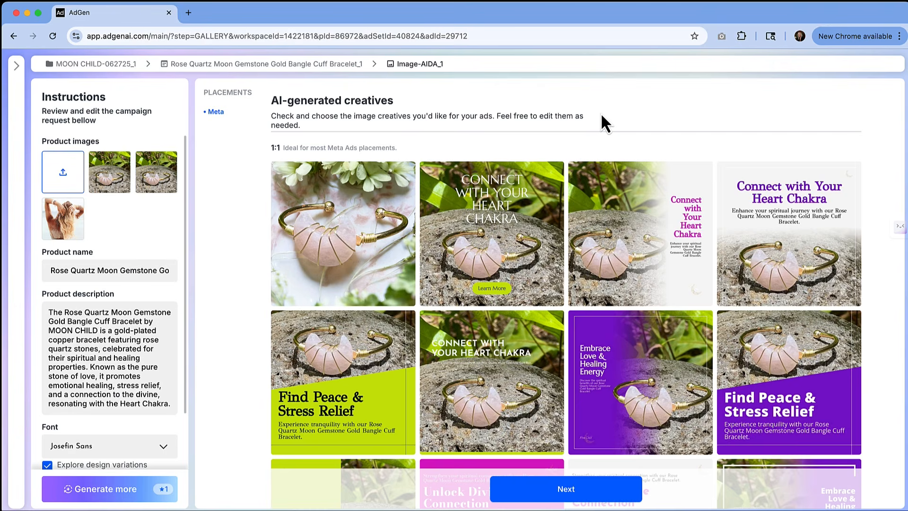
Step: Examine the AI-generated 1:1 creatives for Meta placements, comparing their layouts, headlines, colors and product images
scroll(608, 202, down, 1)
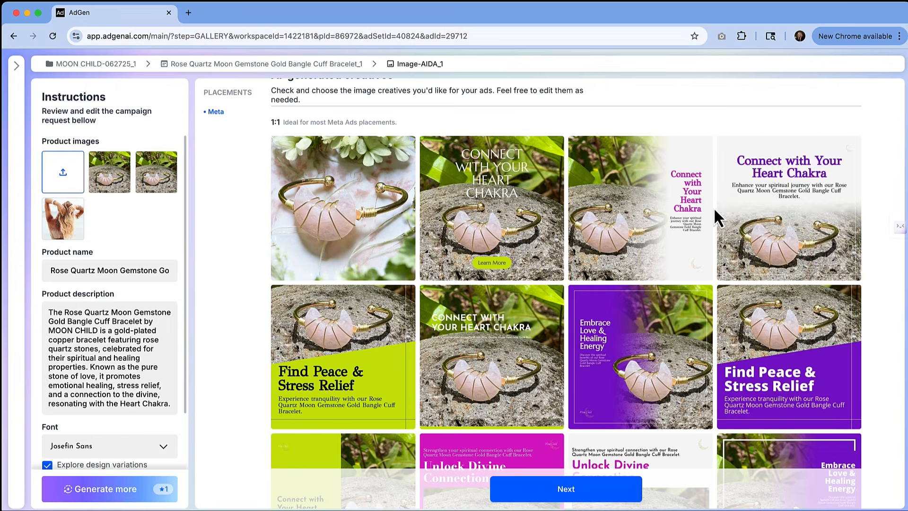
mouse_move(810, 179)
mouse_move(698, 231)
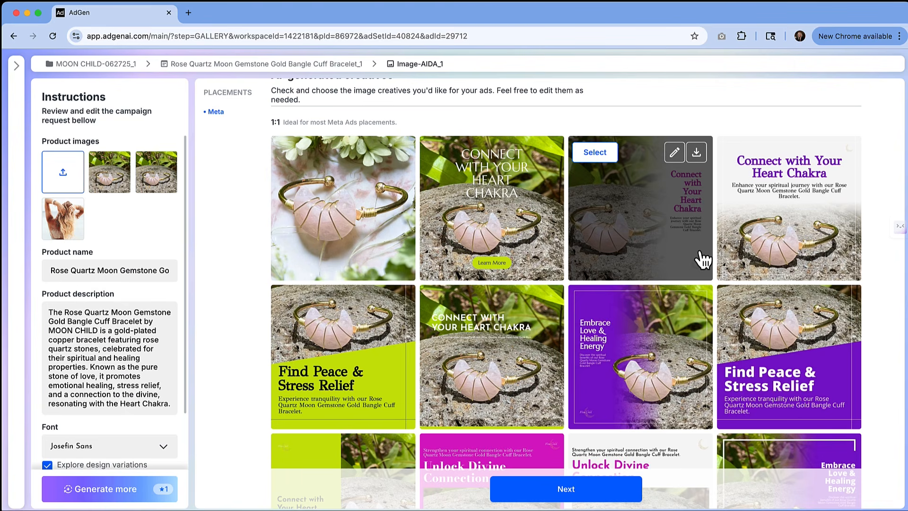
mouse_move(700, 344)
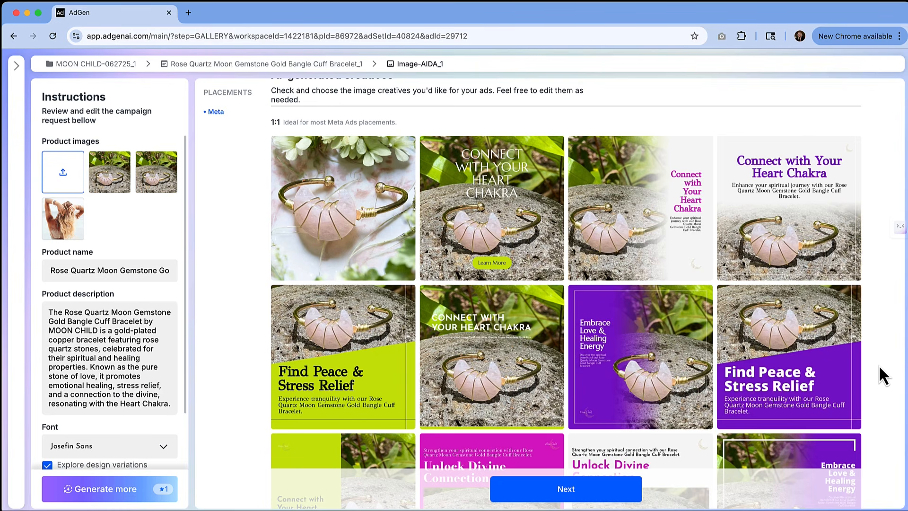
scroll(878, 364, down, 2)
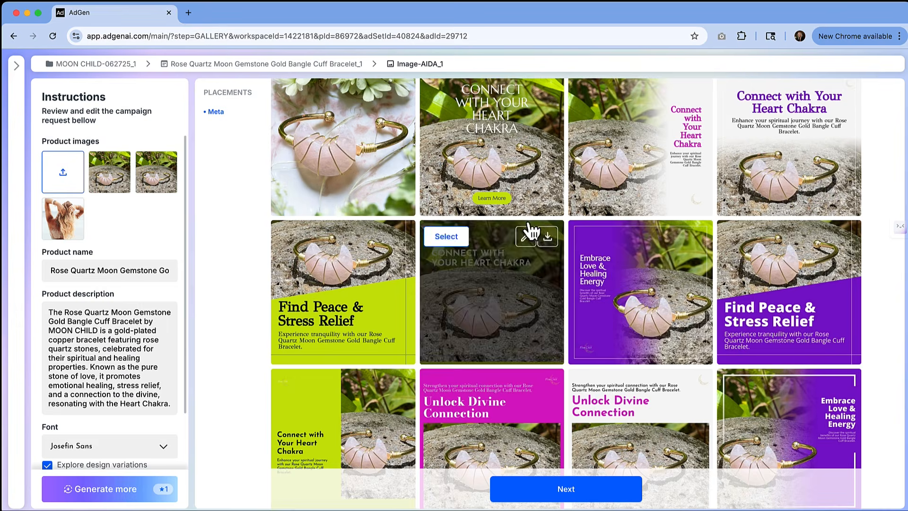
scroll(519, 218, up, 1)
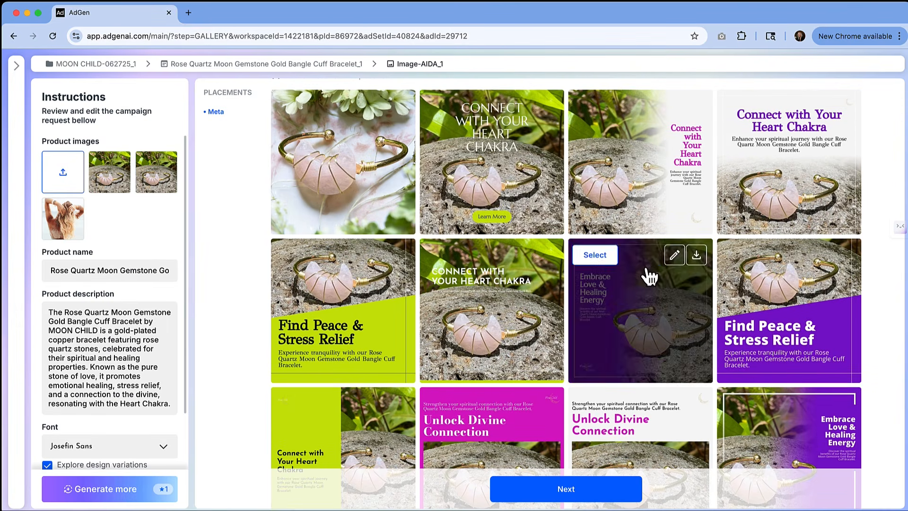
scroll(671, 312, down, 2)
scroll(670, 311, down, 6)
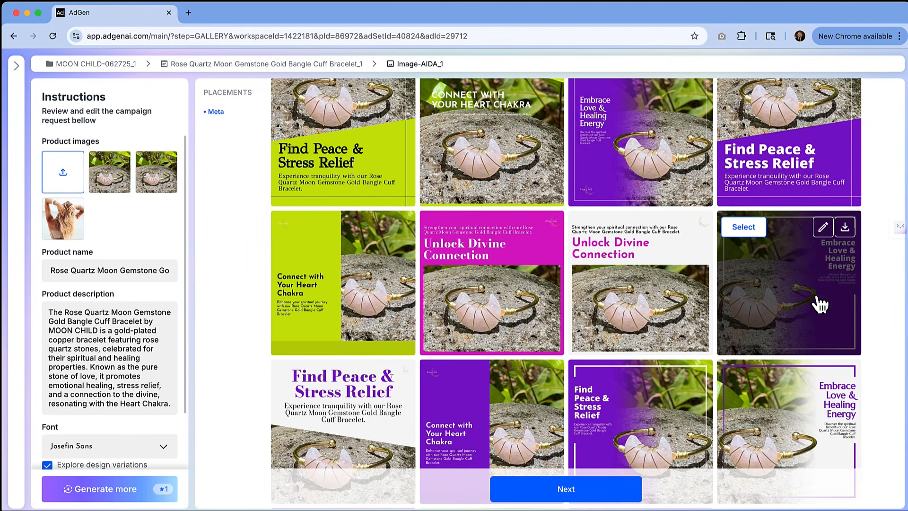
scroll(725, 234, down, 10)
scroll(723, 234, down, 4)
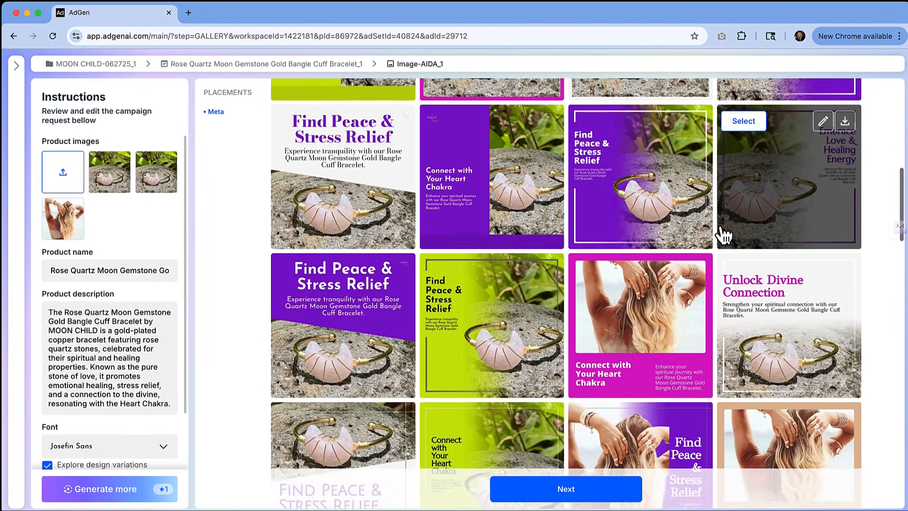
scroll(723, 234, down, 5)
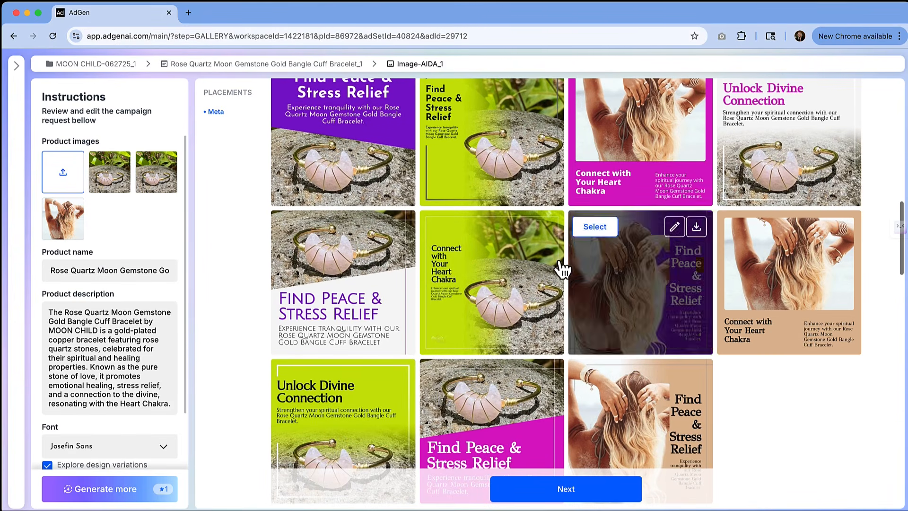
scroll(506, 320, down, 4)
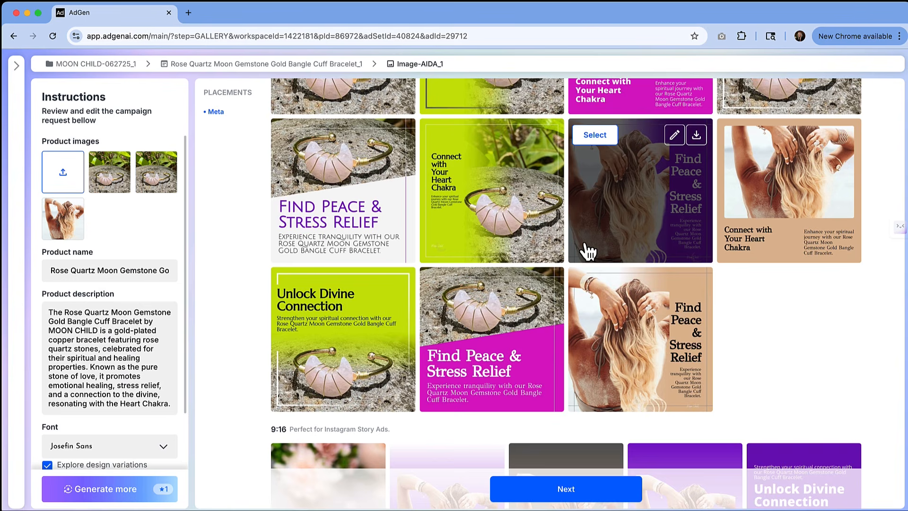
scroll(589, 251, down, 3)
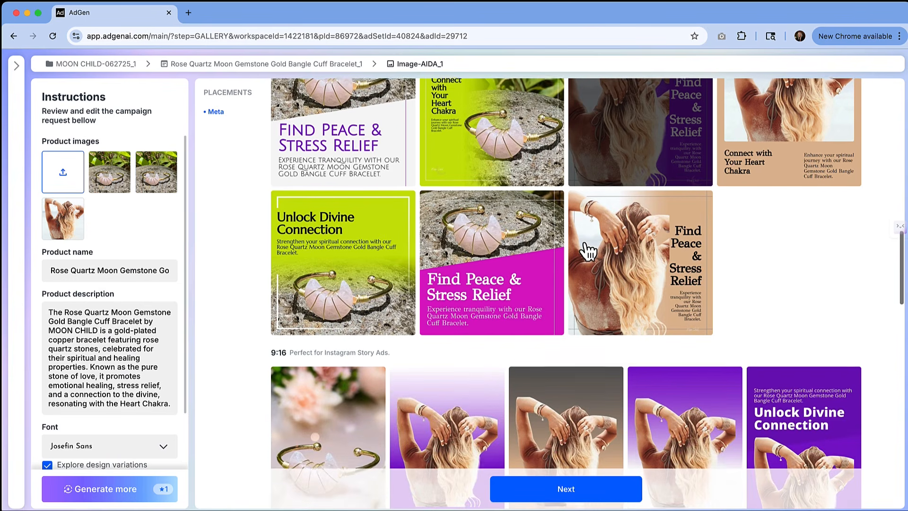
scroll(588, 250, up, 5)
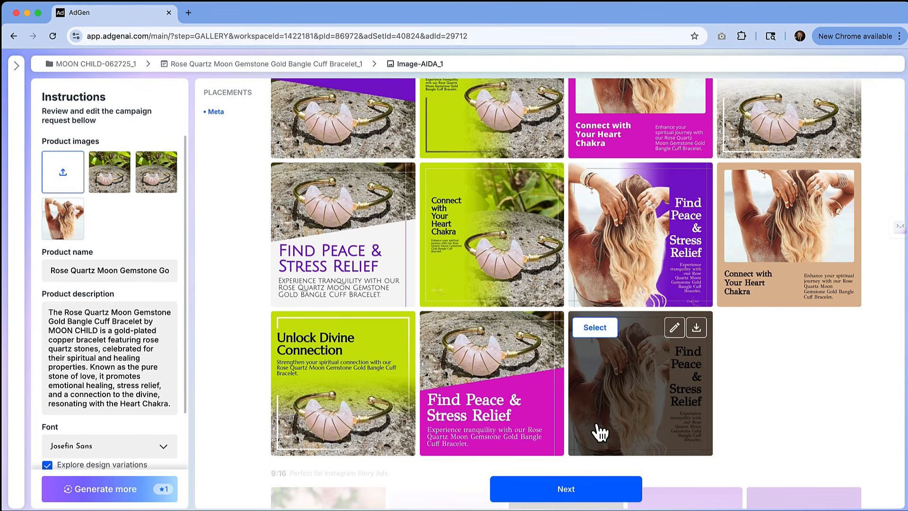
Step: Examine the 9:16 Instagram Story creatives through the end of the gallery, comparing their layouts, headlines, colors and product images
scroll(599, 432, down, 3)
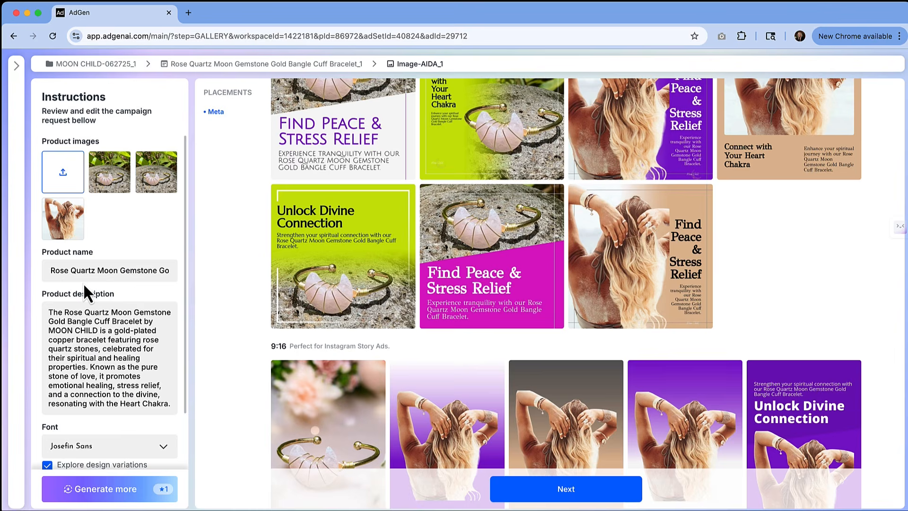
scroll(325, 340, down, 2)
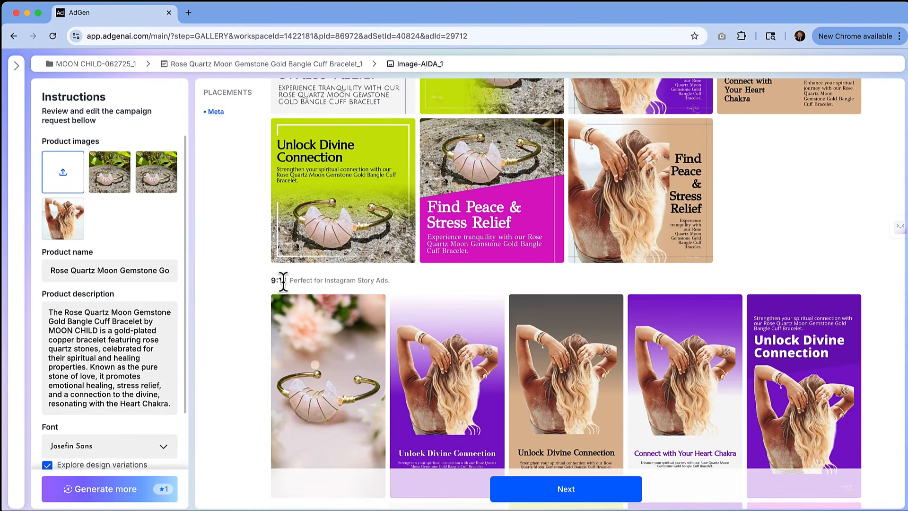
scroll(416, 283, down, 3)
mouse_move(416, 284)
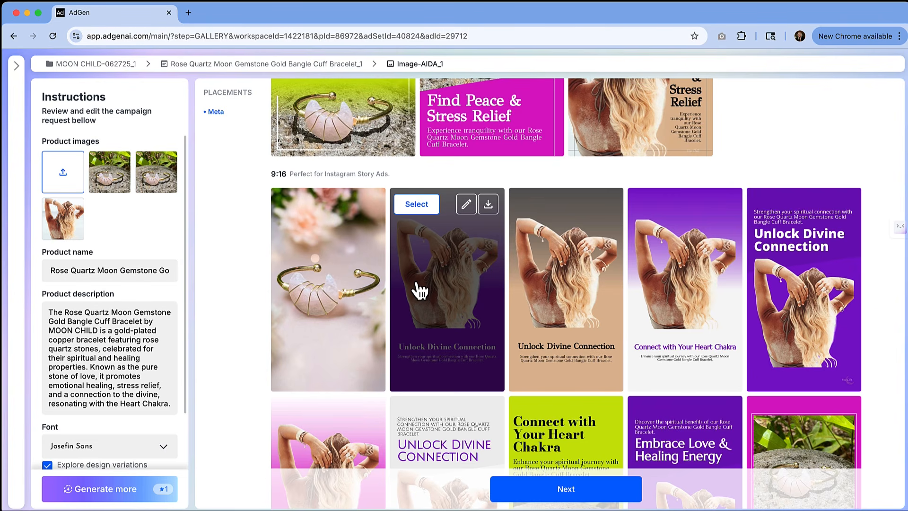
scroll(418, 289, down, 5)
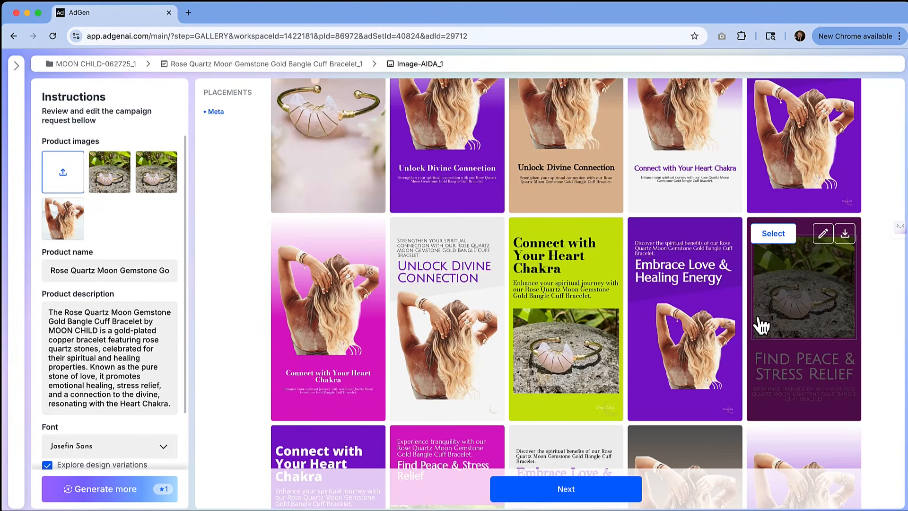
scroll(762, 326, down, 5)
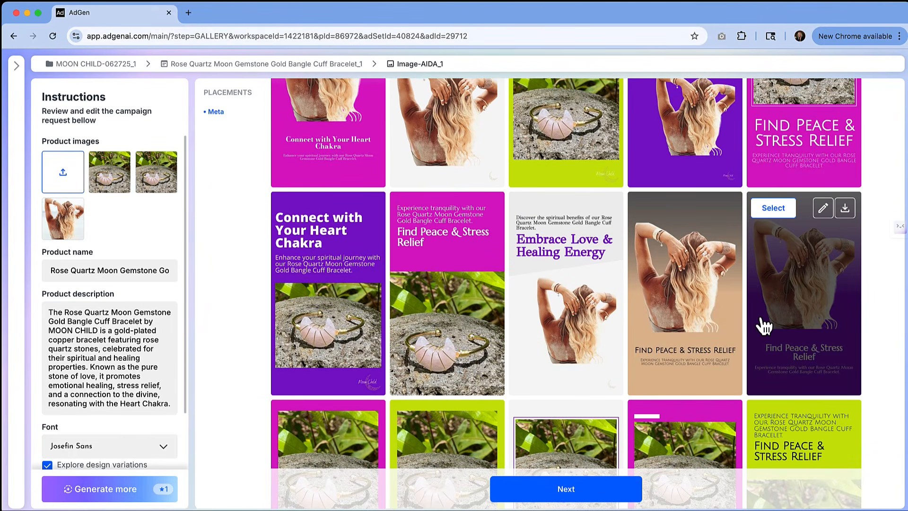
scroll(762, 326, down, 2)
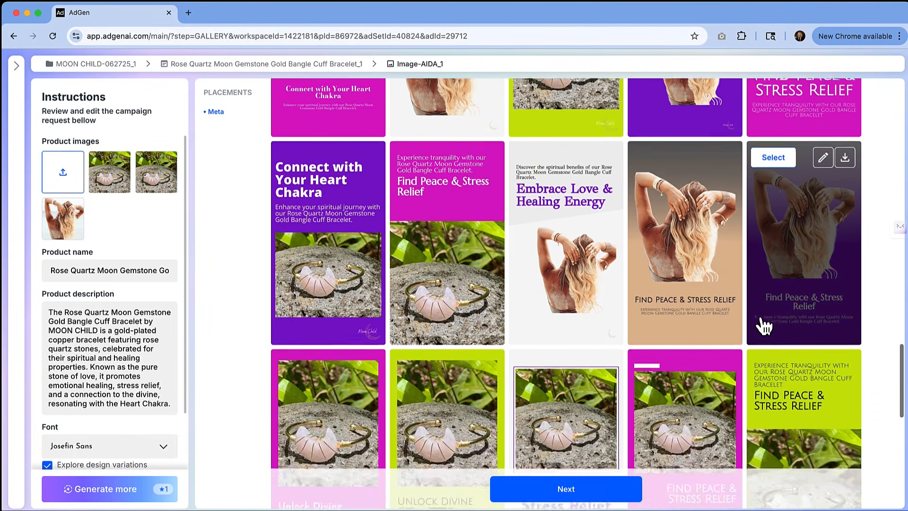
scroll(505, 322, down, 5)
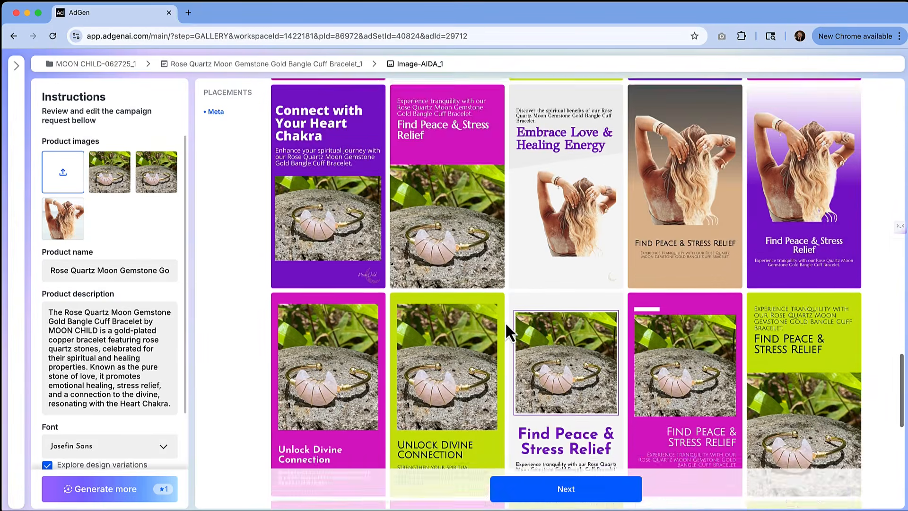
scroll(505, 321, down, 5)
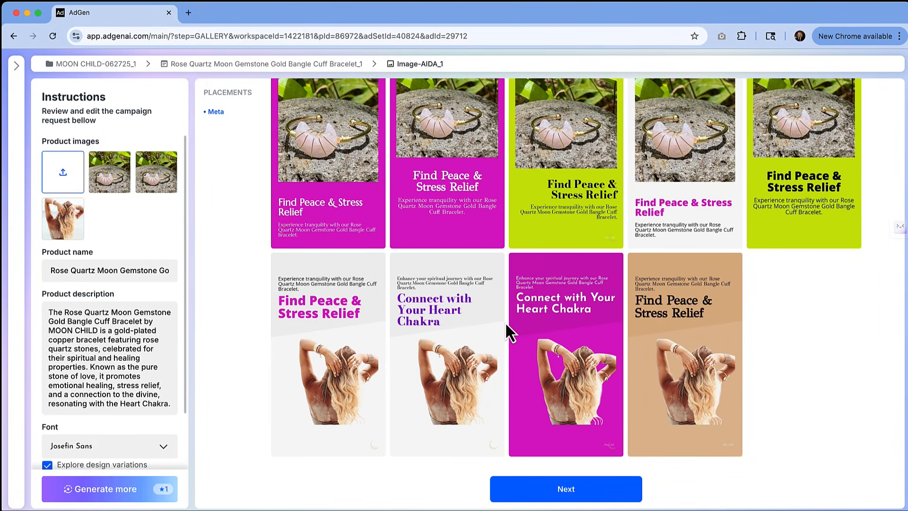
scroll(102, 308, down, 3)
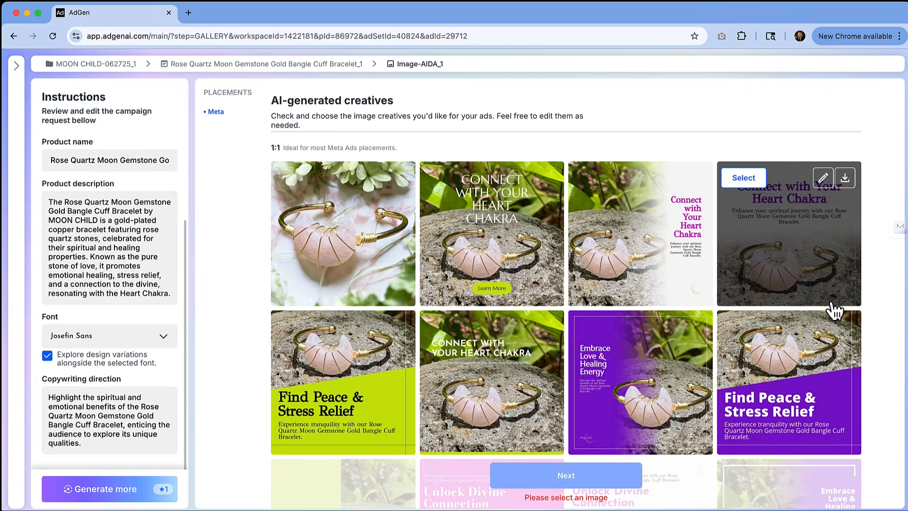
Step: Select the lime green 1:1 "Unlock Divine Connection" creative with the bracelet on stone and continue to the ad's creative settings
scroll(882, 378, down, 7)
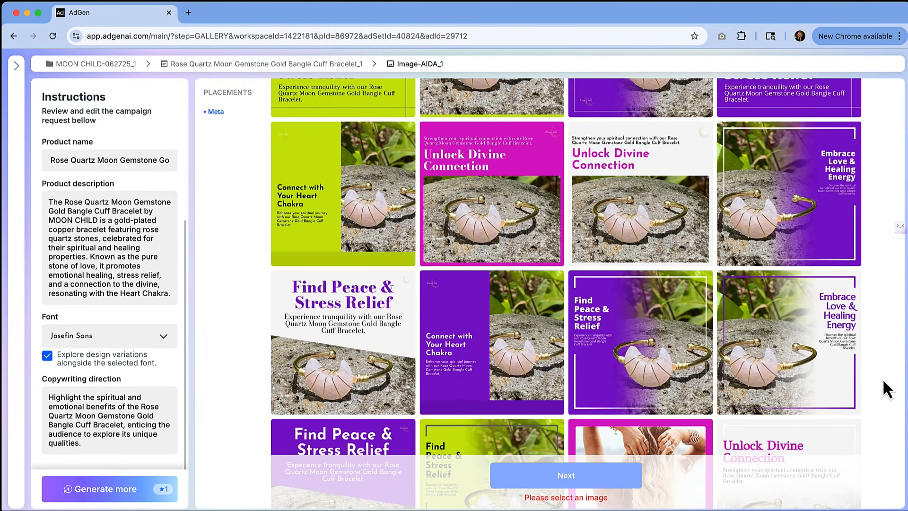
scroll(884, 380, down, 5)
scroll(883, 378, down, 2)
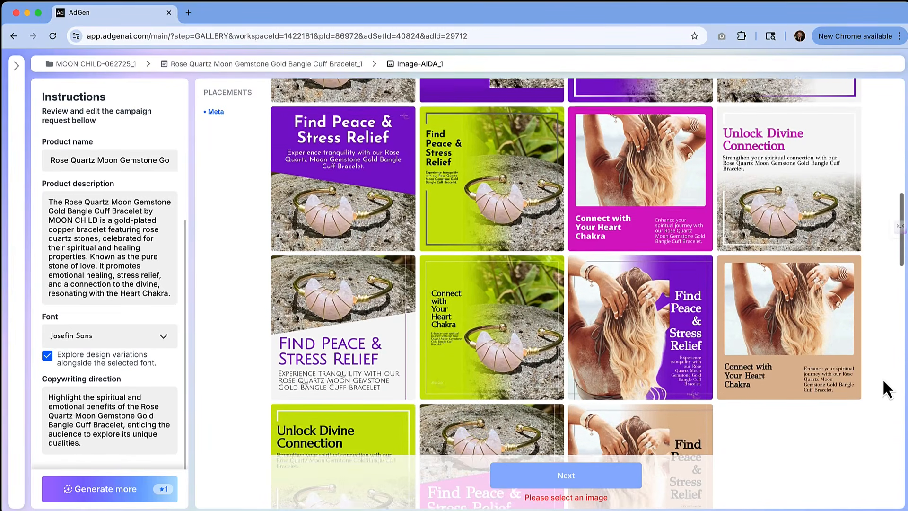
scroll(883, 379, down, 1)
scroll(883, 378, down, 2)
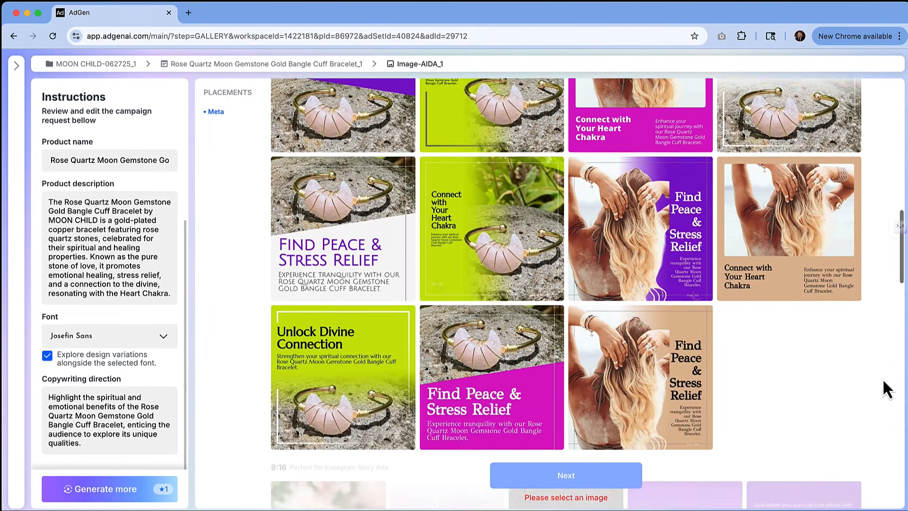
scroll(883, 378, down, 2)
mouse_move(362, 317)
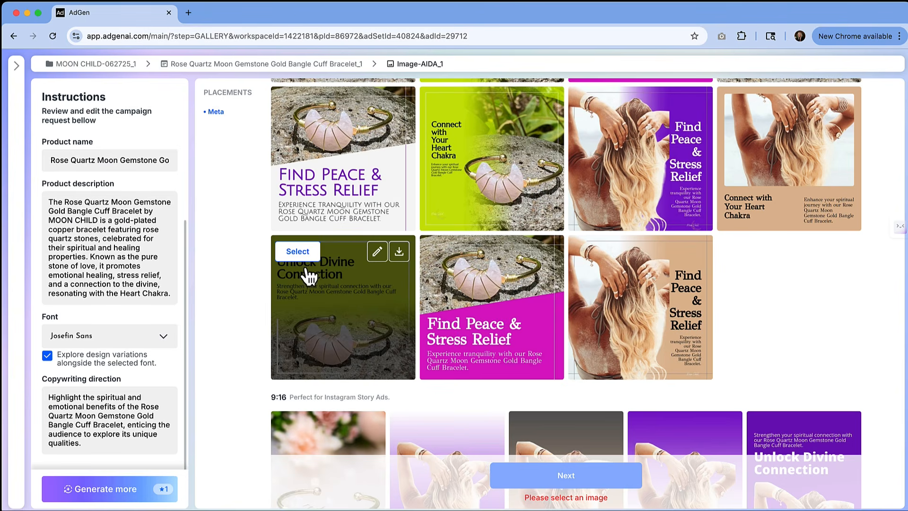
click(299, 252)
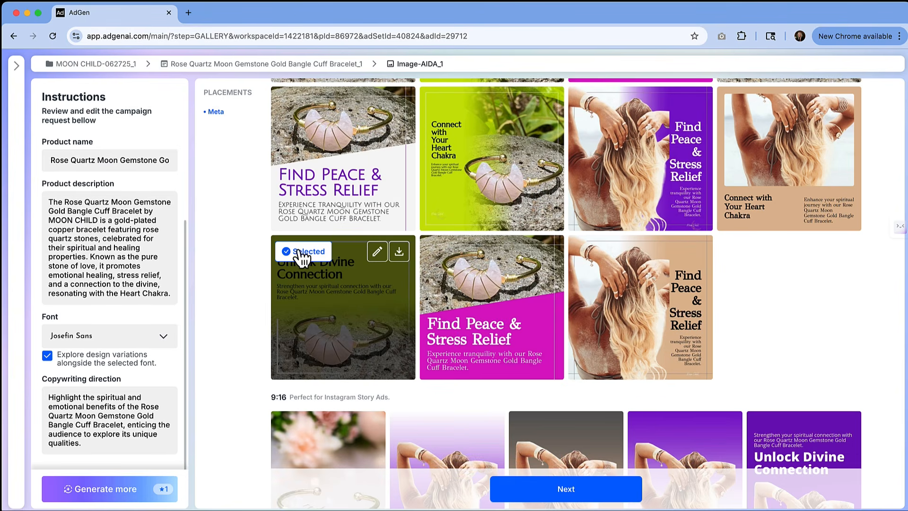
click(569, 492)
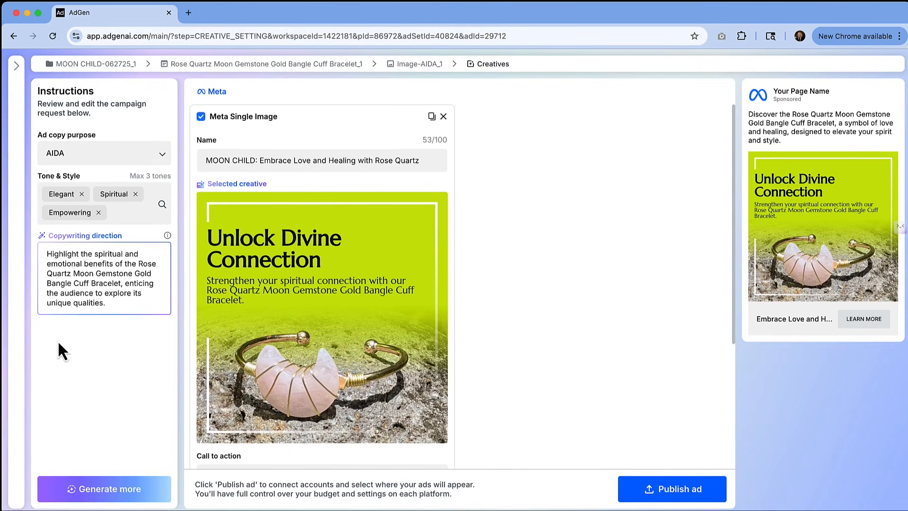
Step: Review the Meta Single Image ad's name, selected creative, call to action, description, primary text and headline
click(356, 160)
scroll(428, 164, down, 4)
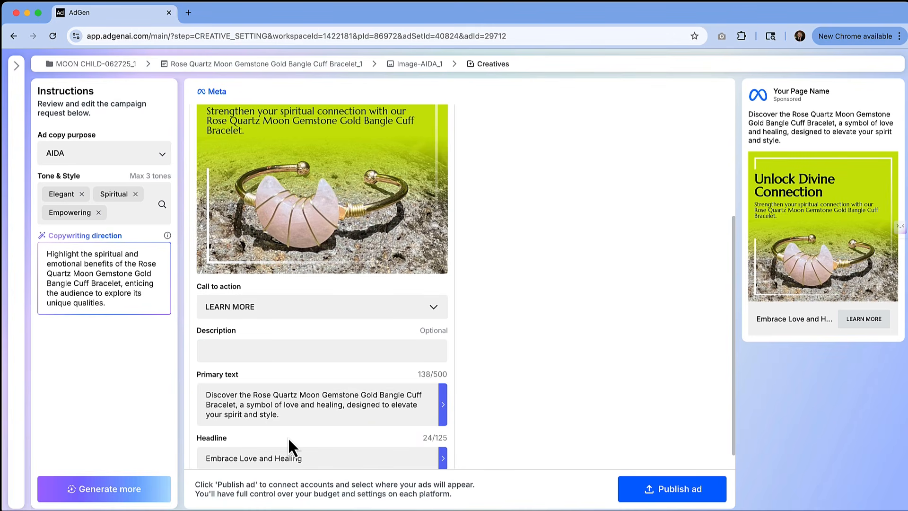
scroll(304, 340, down, 1)
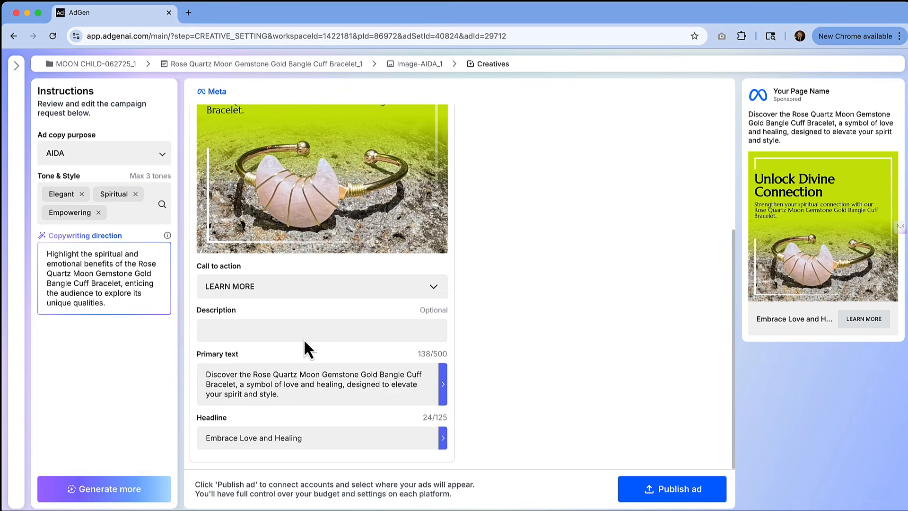
scroll(303, 339, up, 5)
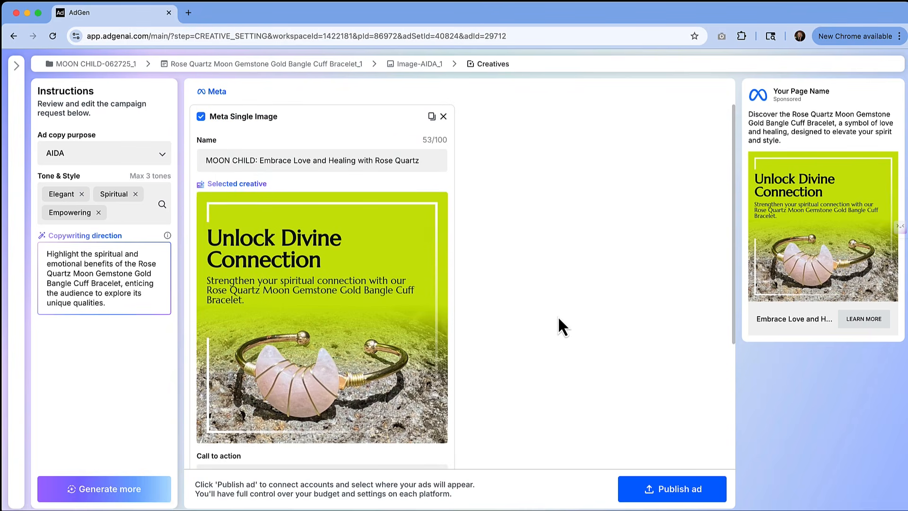
Step: Try to publish the Meta Single Image ad, look over the subscription plans, and close them without subscribing
click(684, 496)
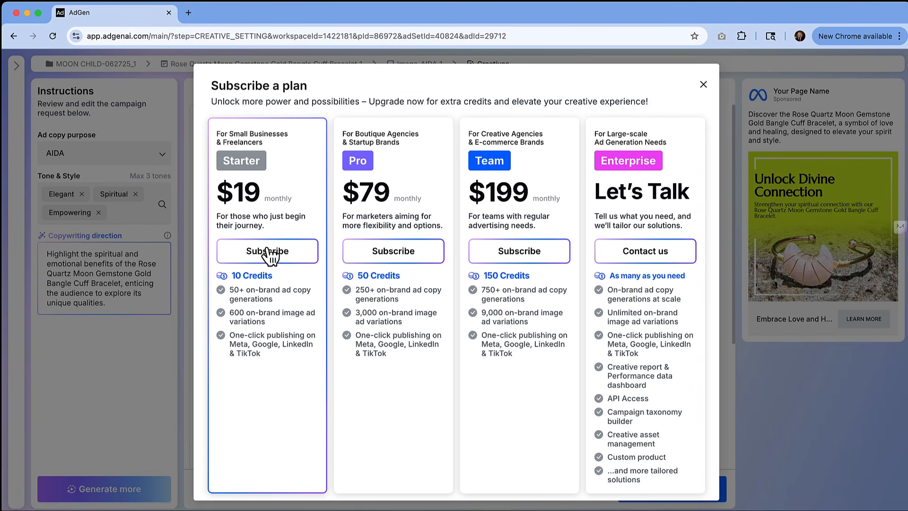
click(707, 83)
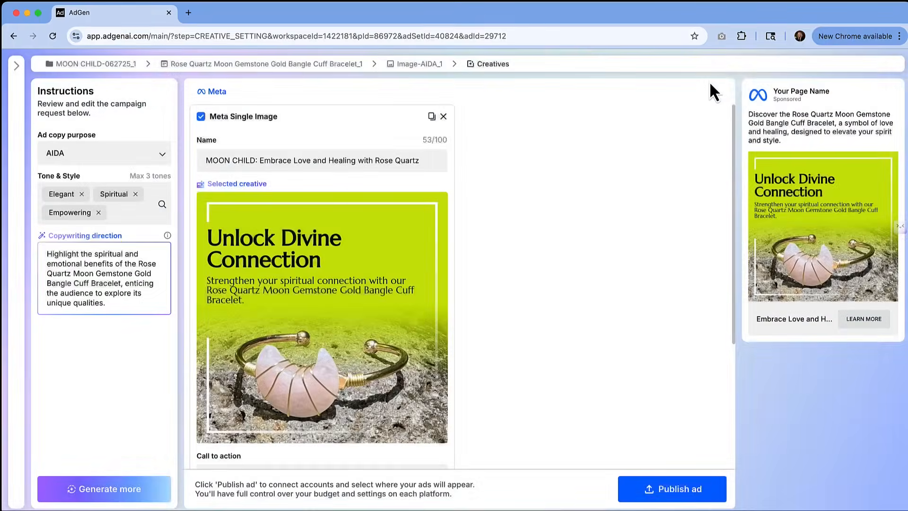